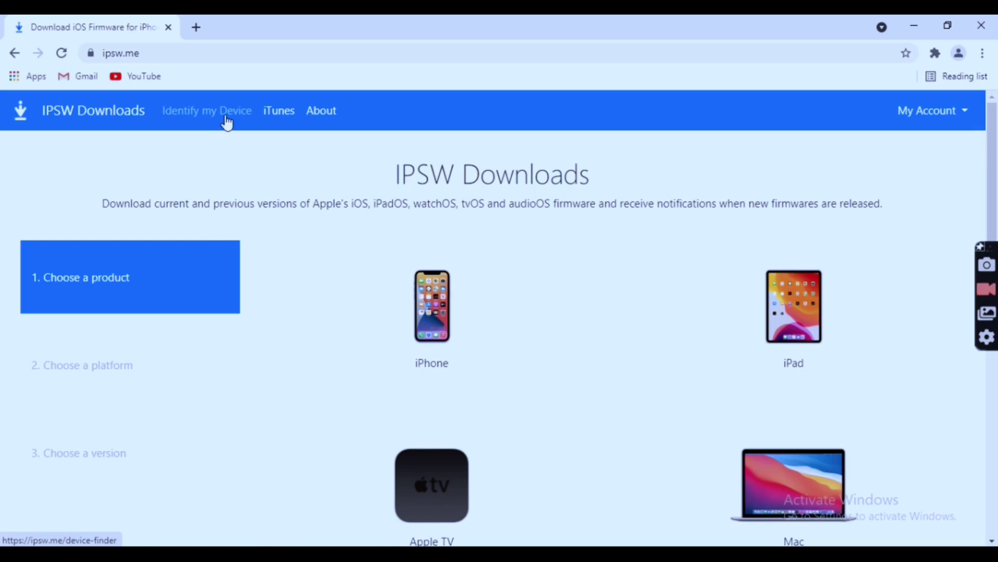
Identify the iPhone by model number a1688 with the device finder to list its available IPSW firmware.
click(226, 123)
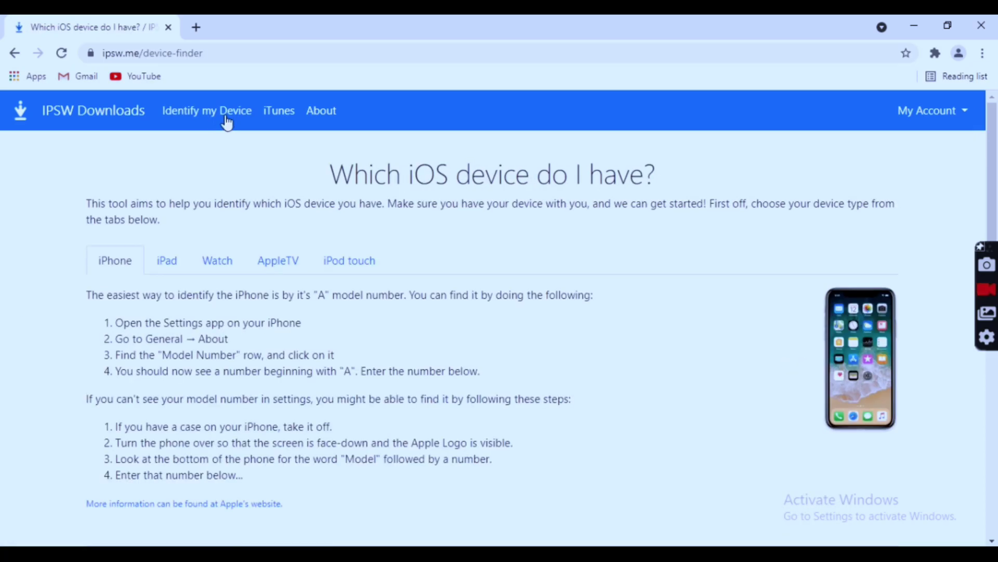
scroll(996, 186, down, 4)
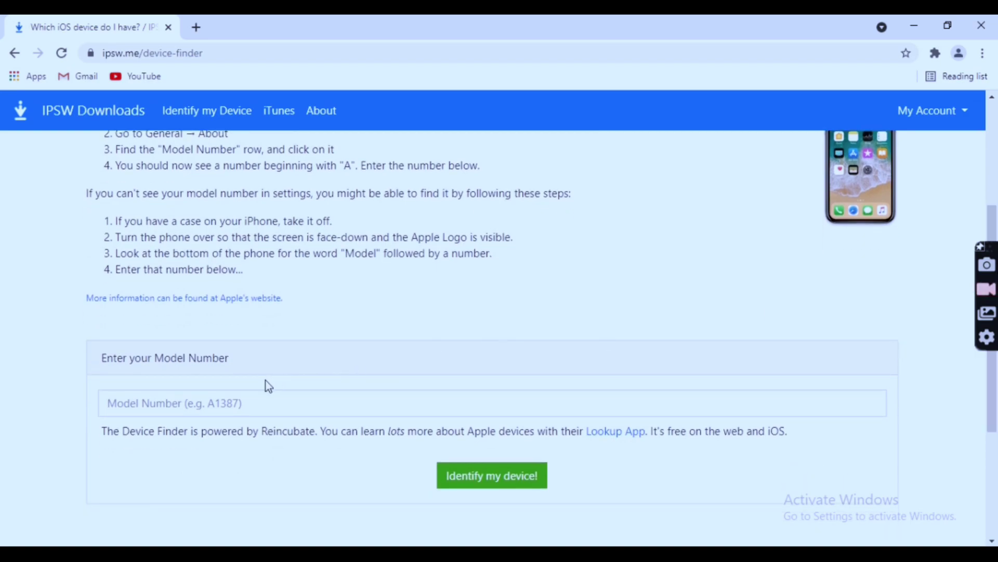
click(208, 410)
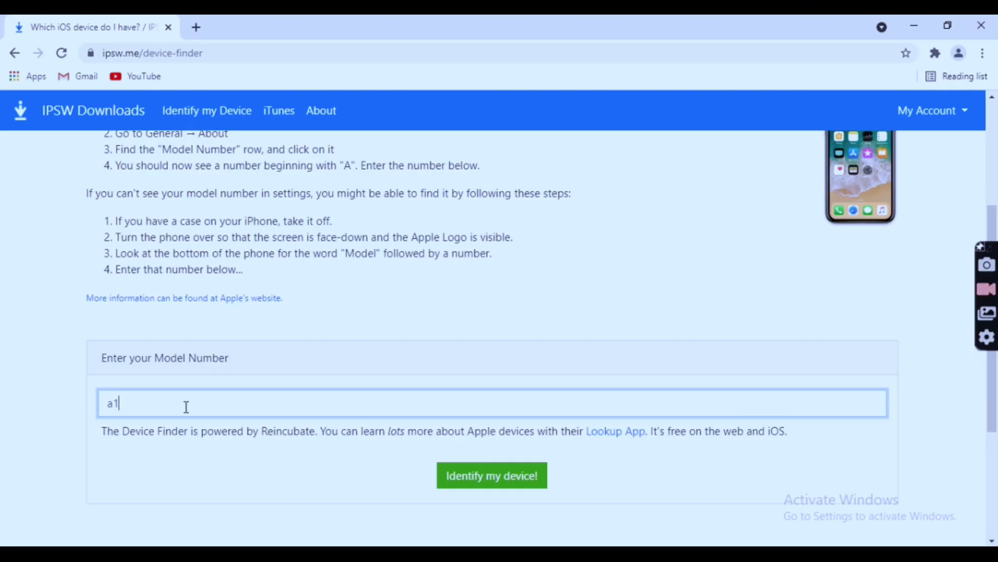
text(688)
click(498, 484)
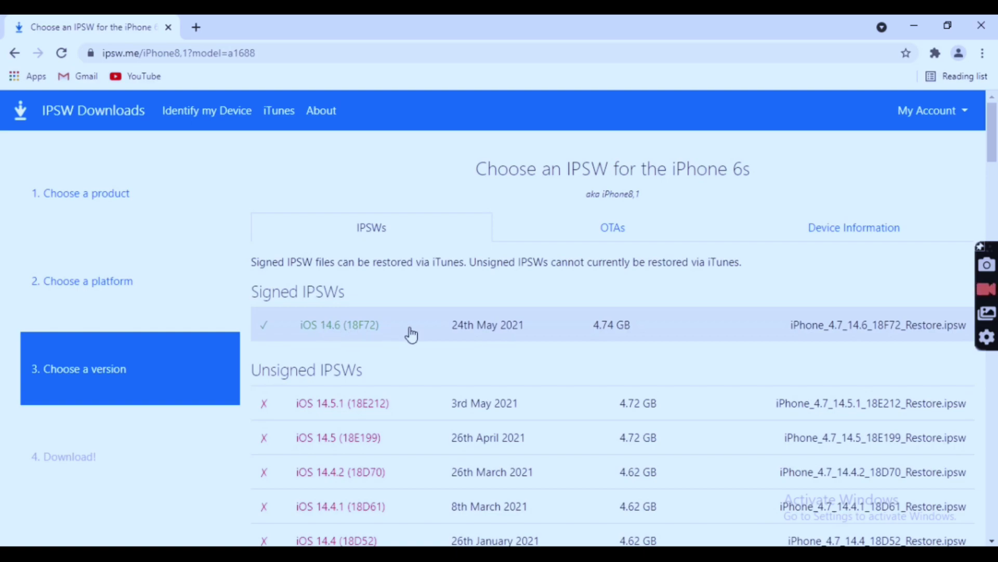
Switch to iTunes, allow this computer to access the iPhone 6s, and maximize the window.
click(924, 33)
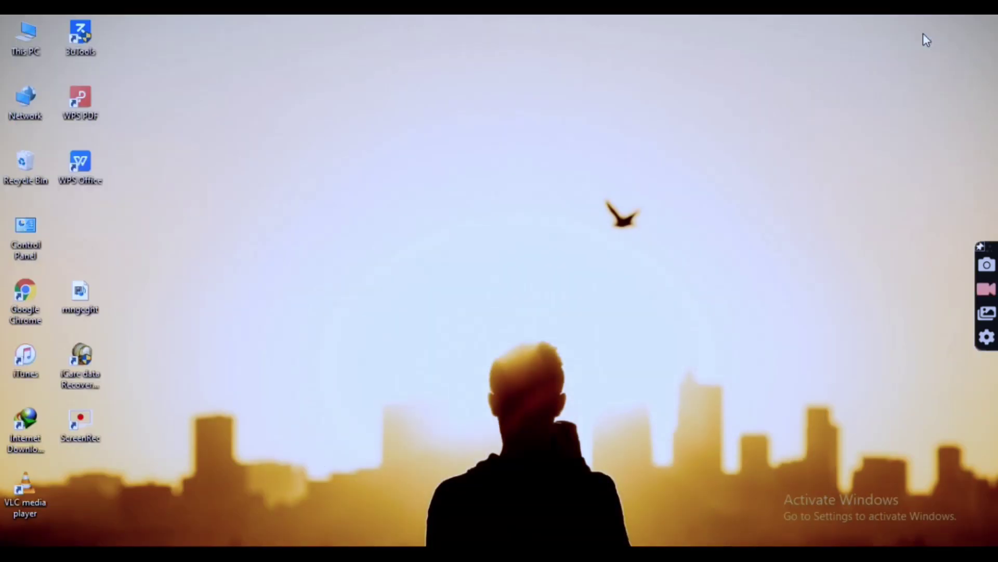
double_click(43, 357)
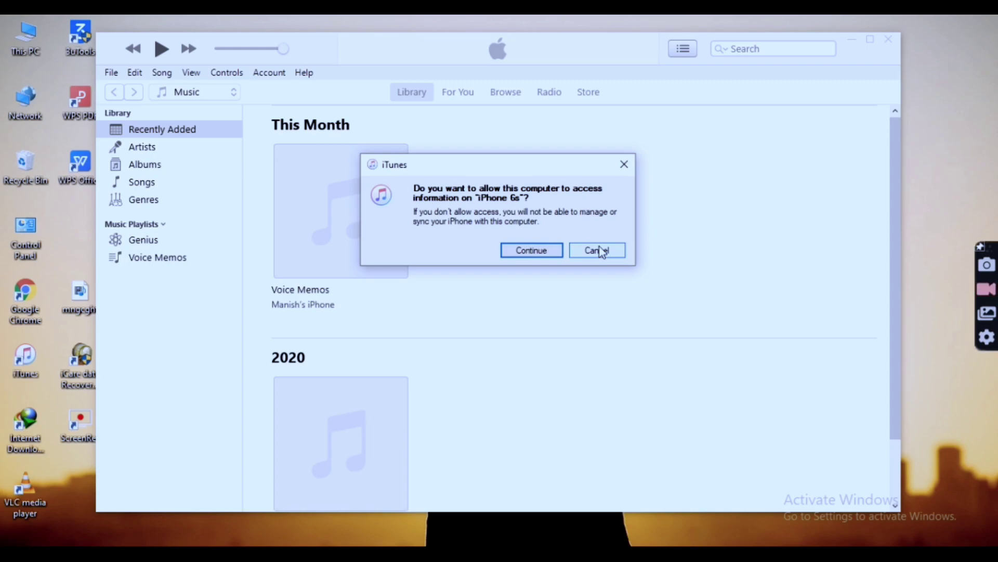
click(536, 253)
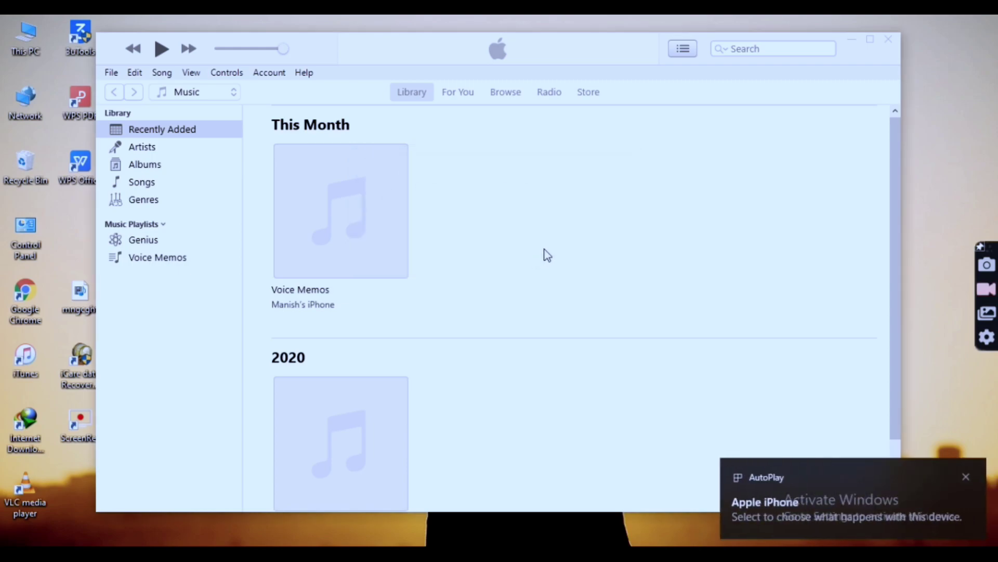
click(870, 39)
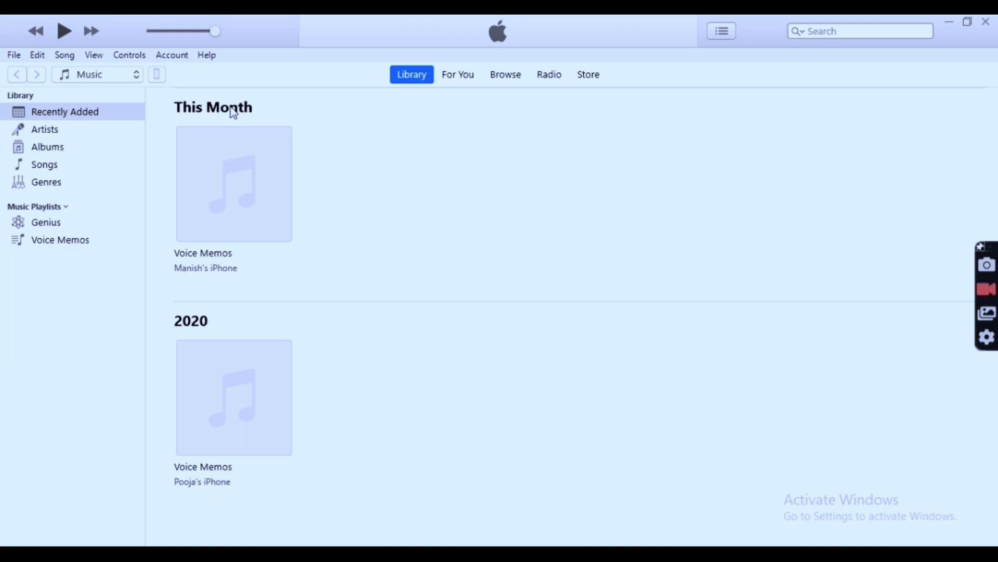
Open the connected iPhone 6s and set it up as a new iPhone to reach its summary.
click(160, 80)
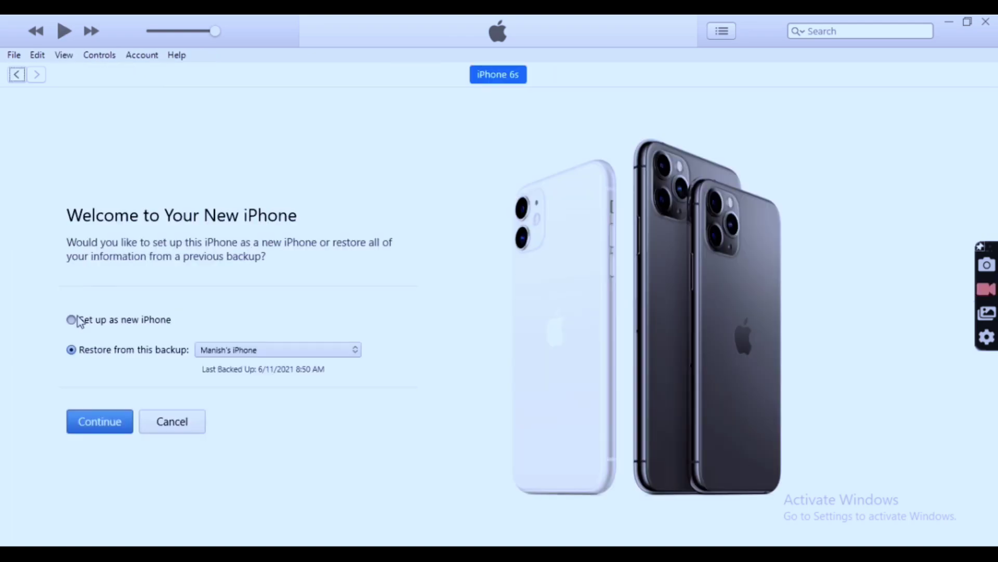
click(99, 427)
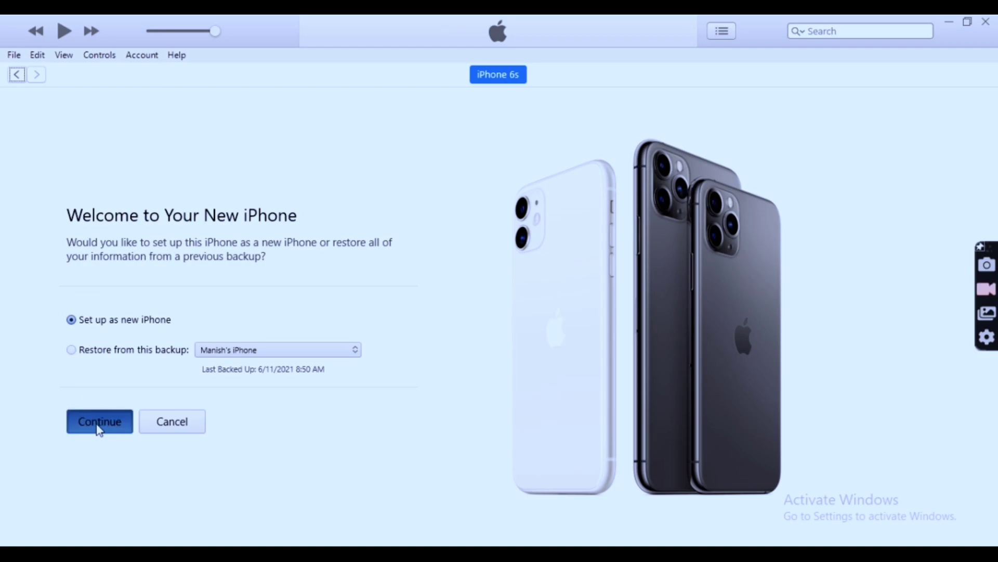
click(127, 375)
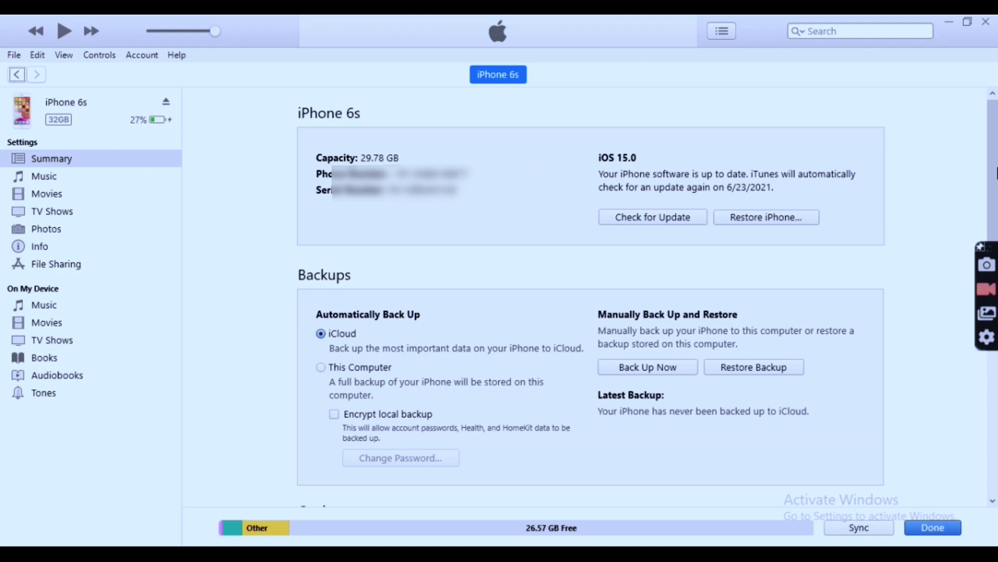
Set automatic backups to This Computer and back up the iPhone 6s manually.
drag(996, 173, 997, 226)
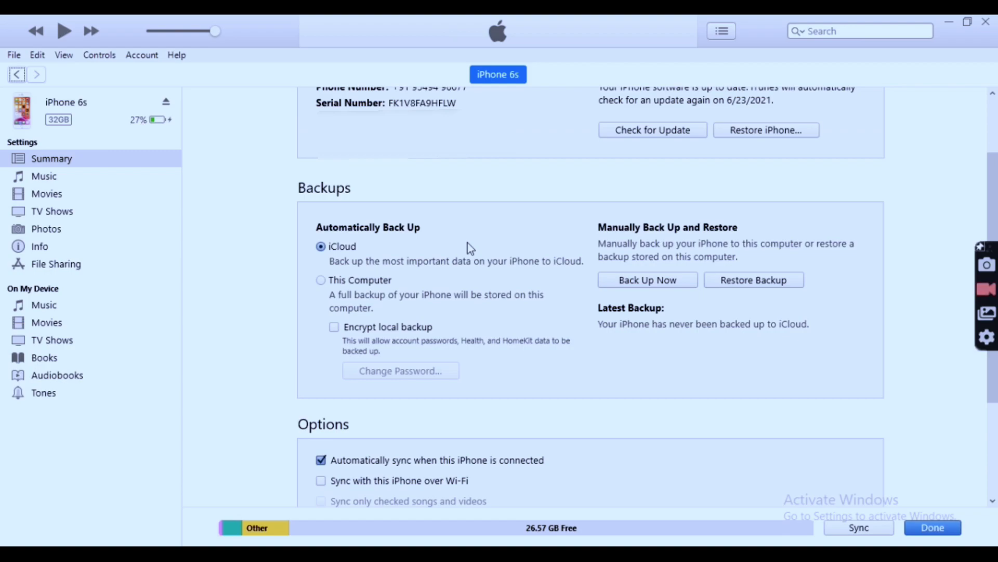
click(325, 286)
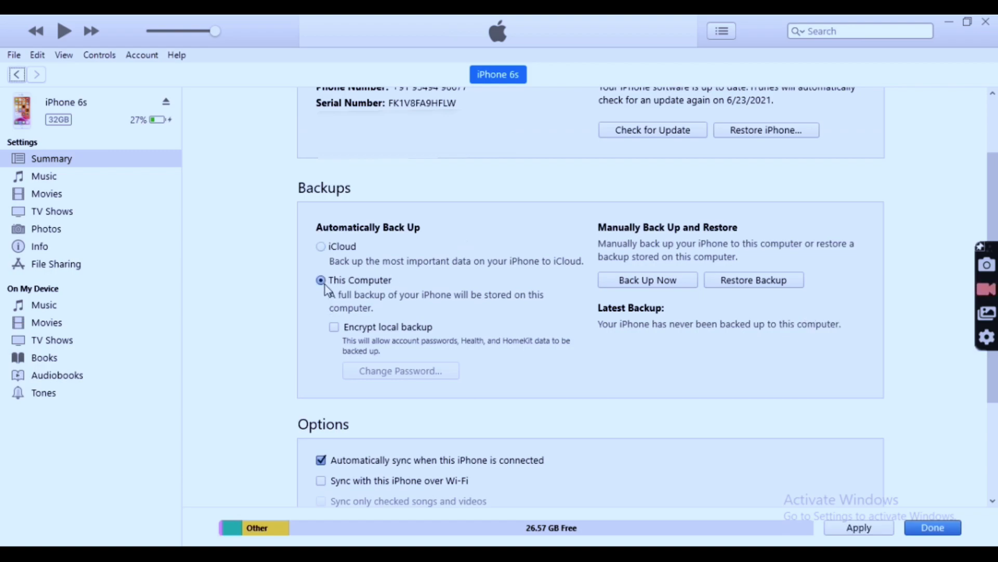
click(671, 288)
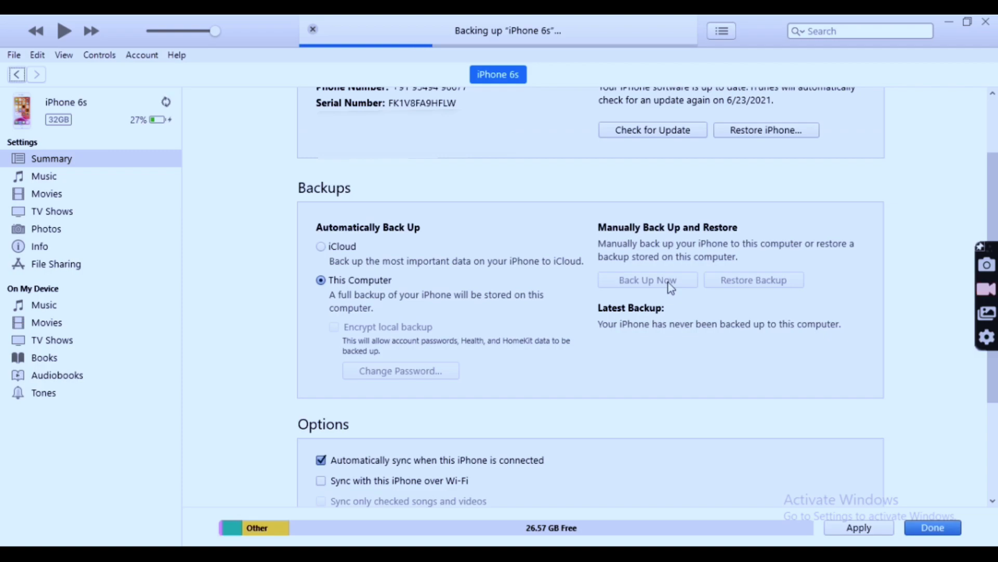
Check the iPhone 6s entry among the device backups in the Devices preferences, then close the preferences.
click(37, 62)
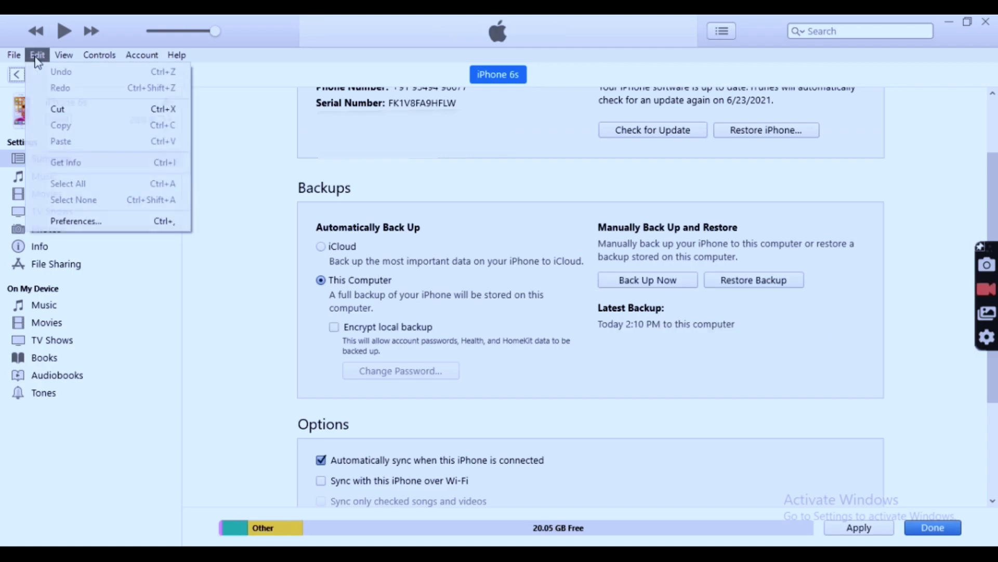
click(73, 221)
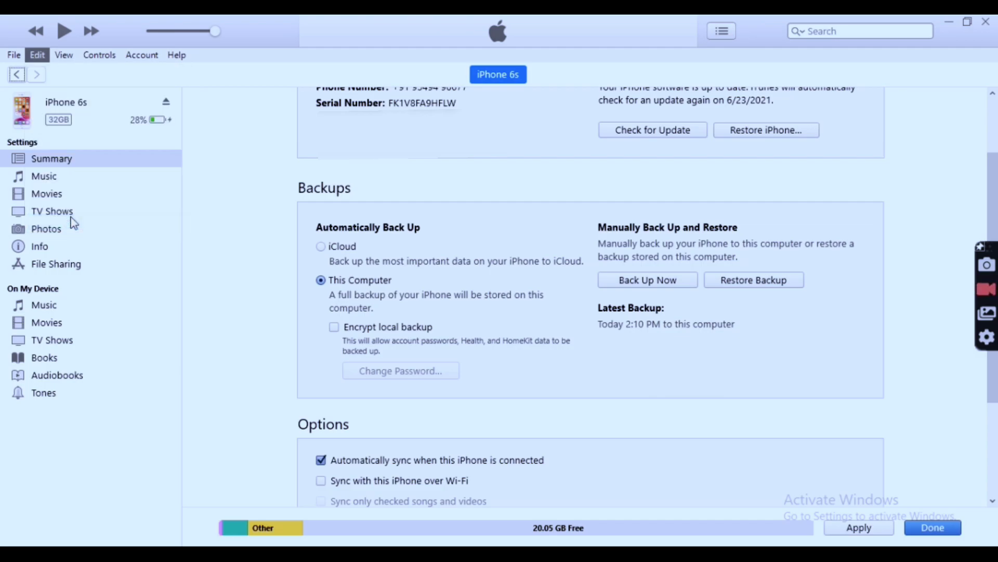
click(610, 115)
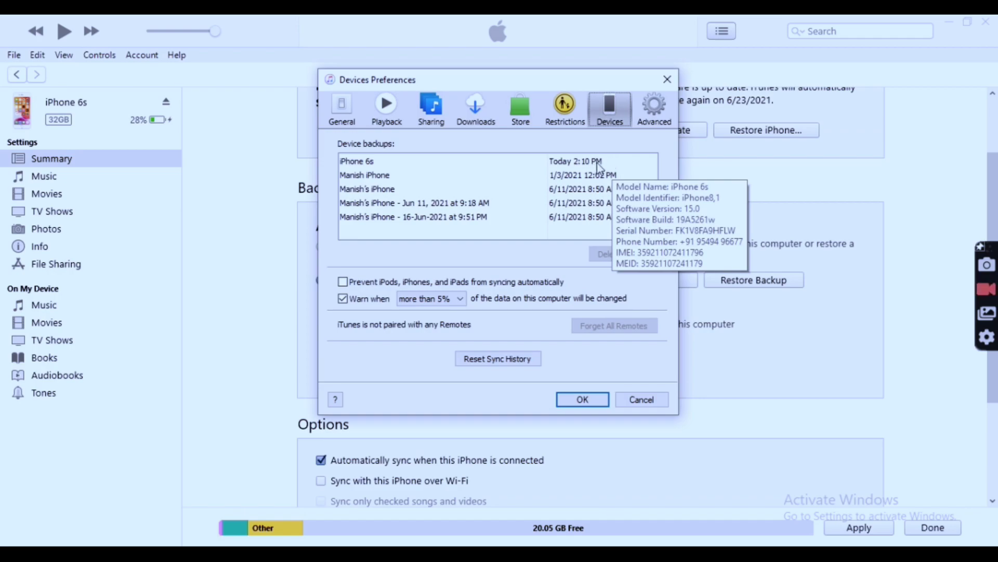
mouse_move(408, 179)
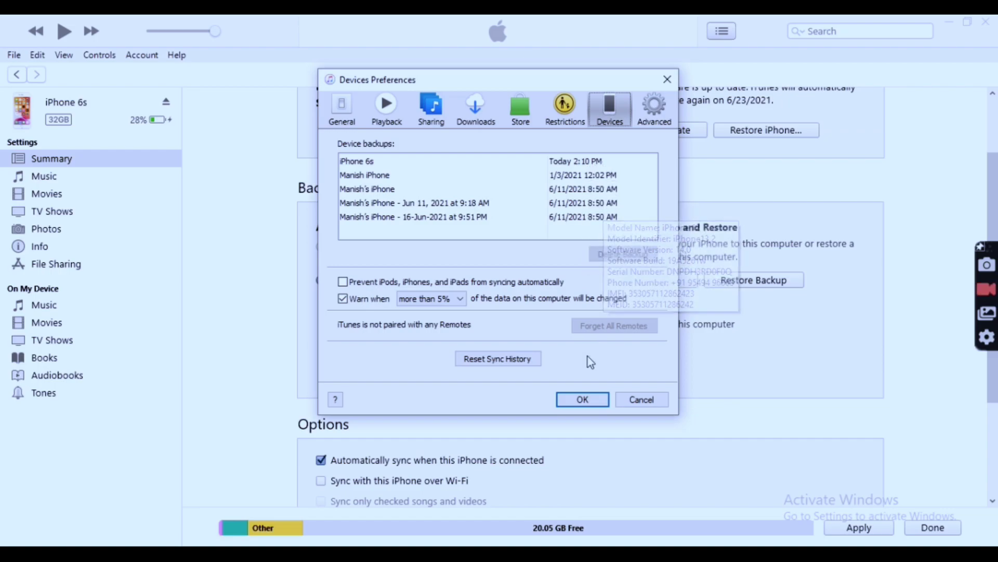
click(583, 399)
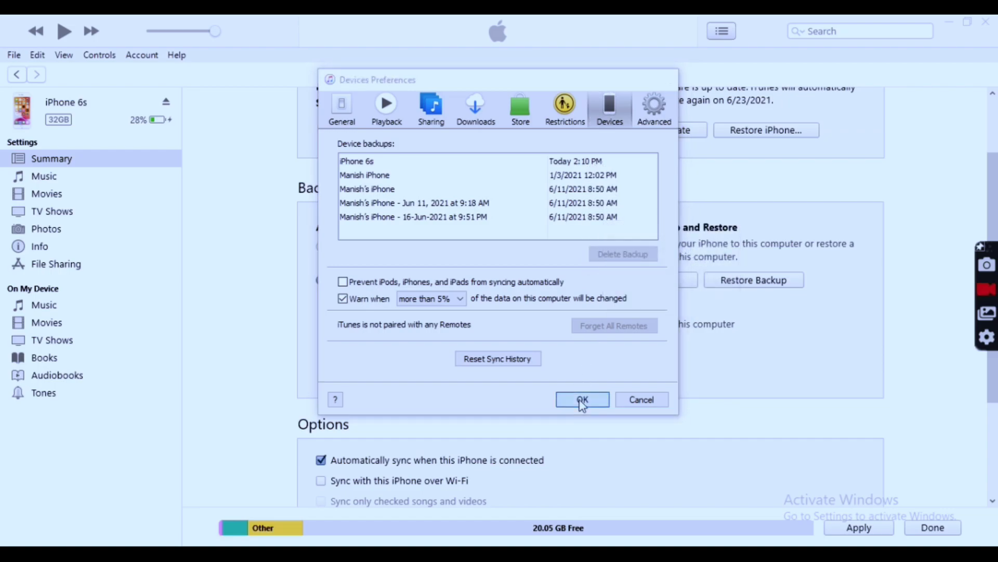
Minimize iTunes, open the %appdata% folder through the Run dialog, and maximize its window.
click(950, 21)
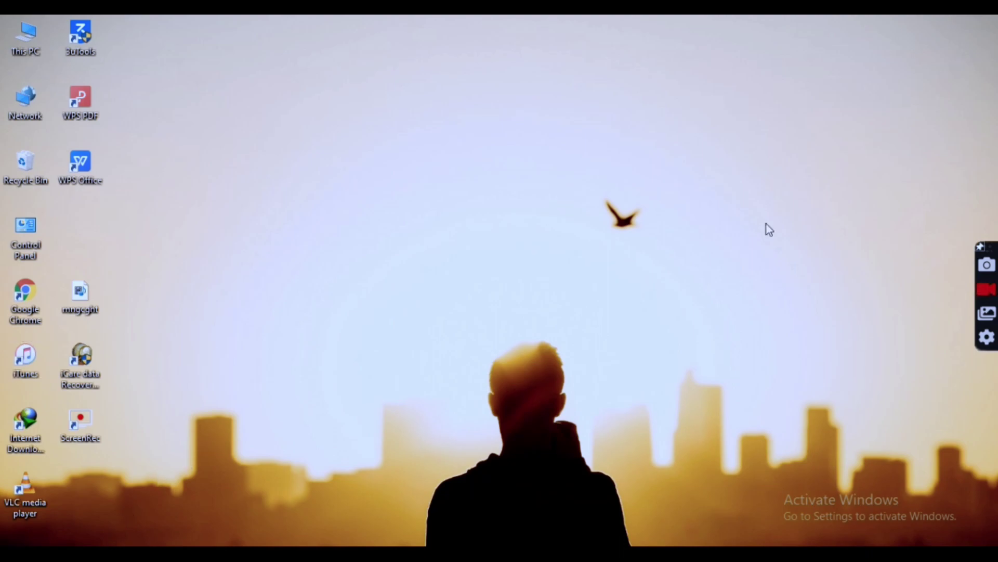
key(super+r)
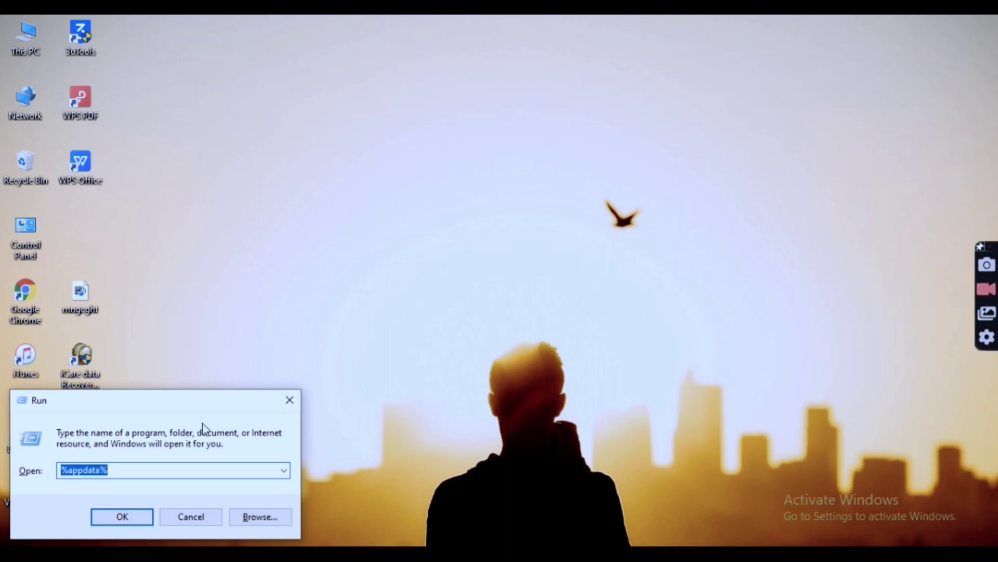
click(123, 469)
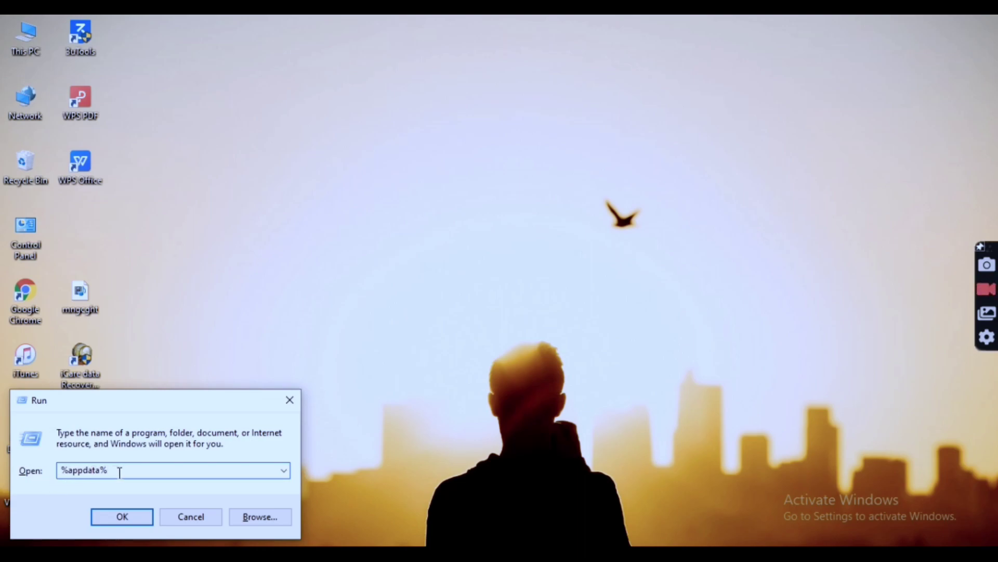
click(129, 522)
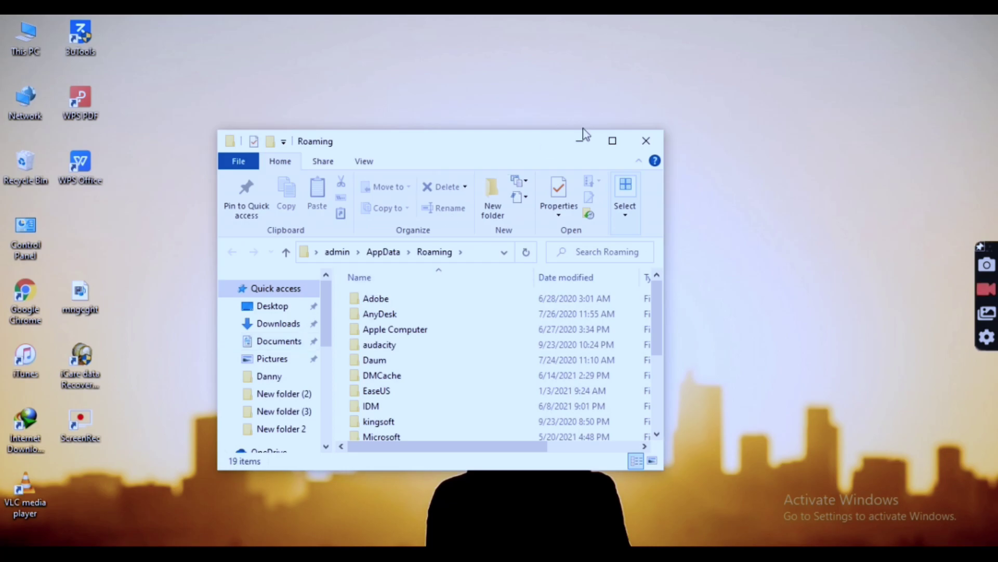
click(612, 140)
Go to Apple Computer > MobileSync > Backup and open the backup folder modified 6/19/2021.
click(199, 211)
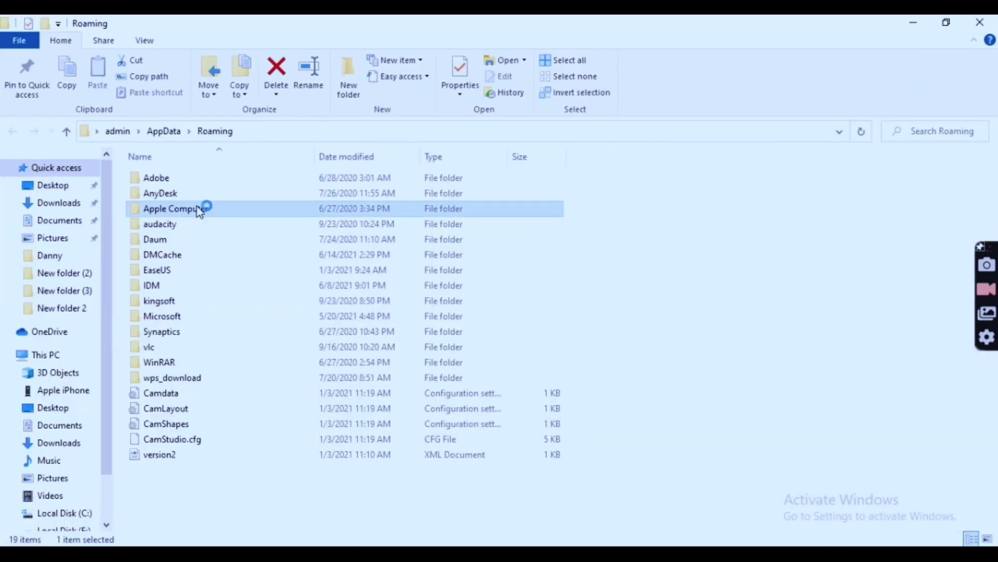
double_click(199, 210)
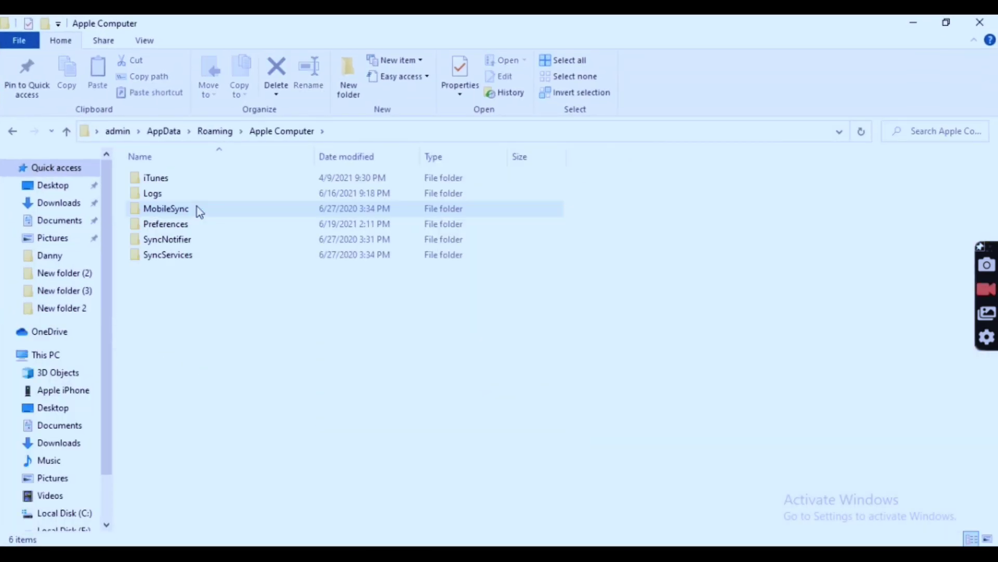
double_click(157, 214)
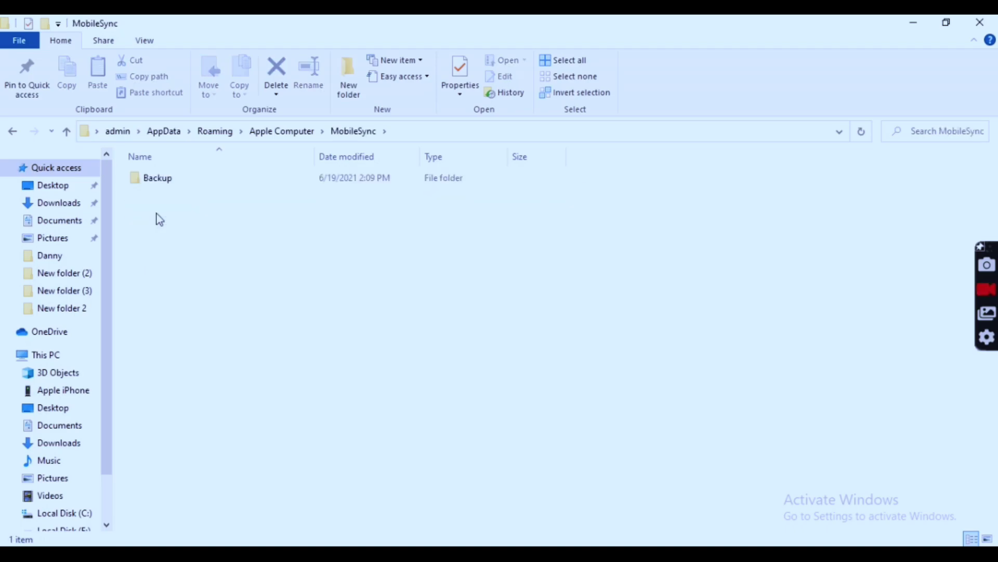
click(183, 191)
double_click(181, 187)
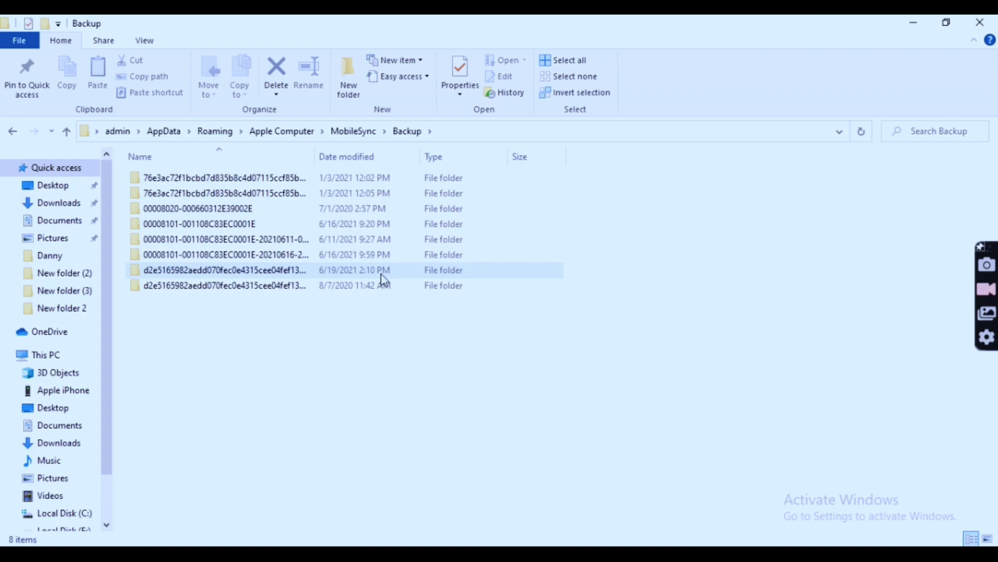
click(335, 273)
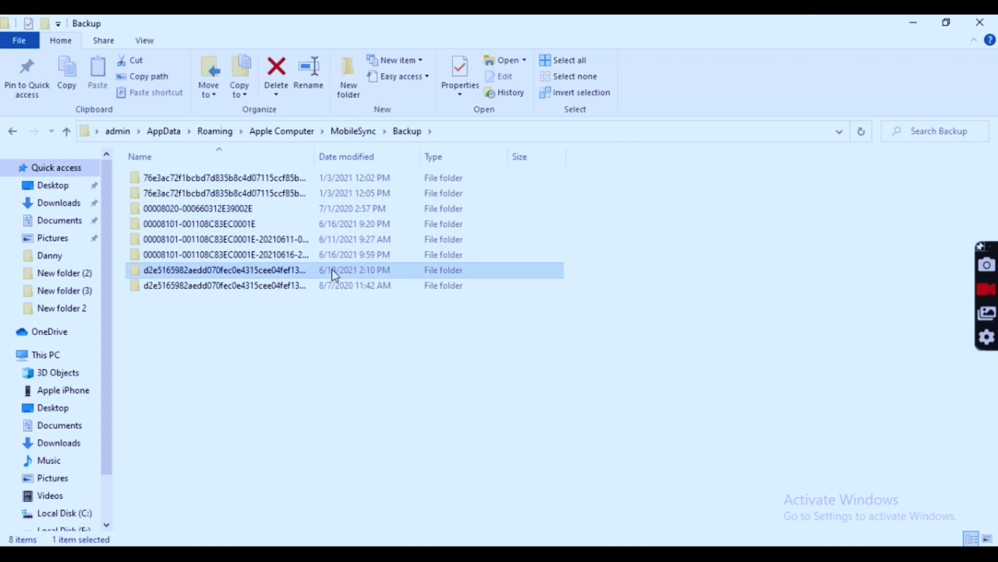
double_click(335, 274)
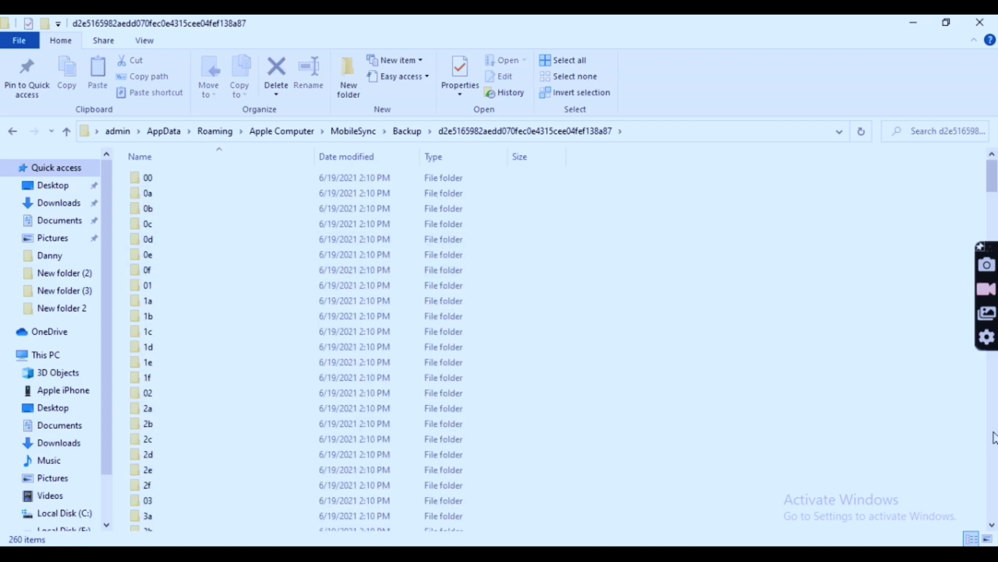
Find the Info PLIST file at the end of the backup folder and open it in Notepad.
scroll(994, 437, down, 20)
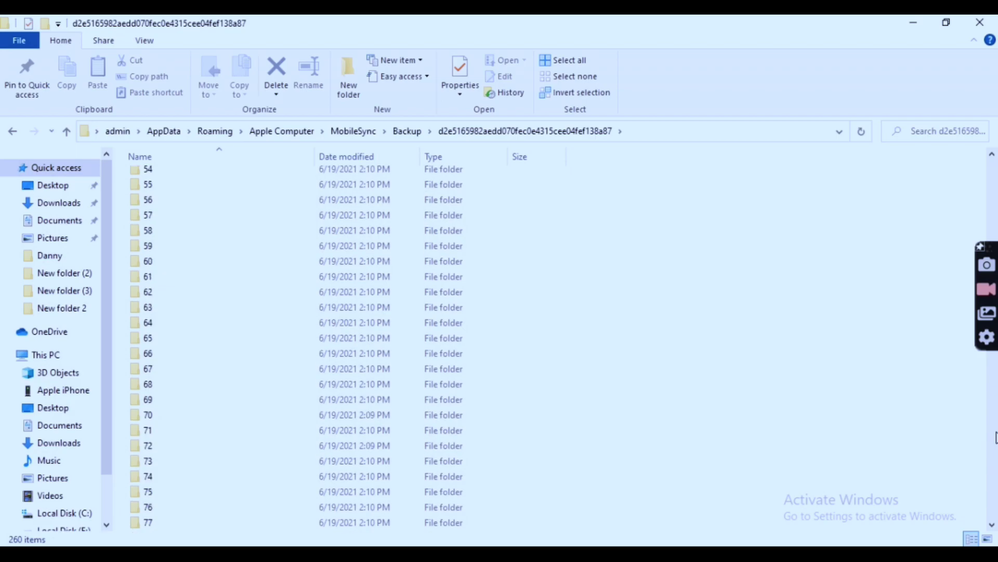
scroll(994, 437, down, 20)
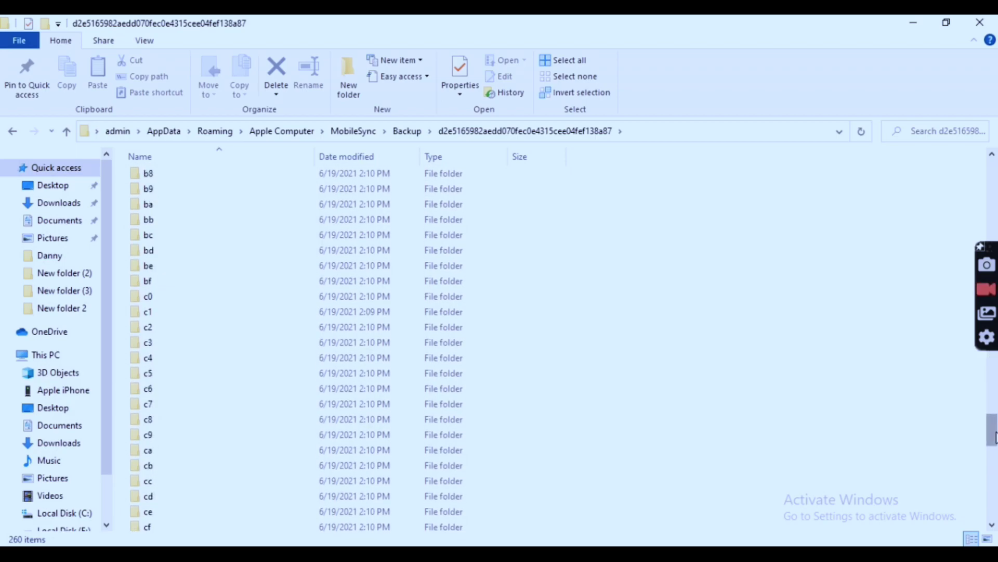
key(i)
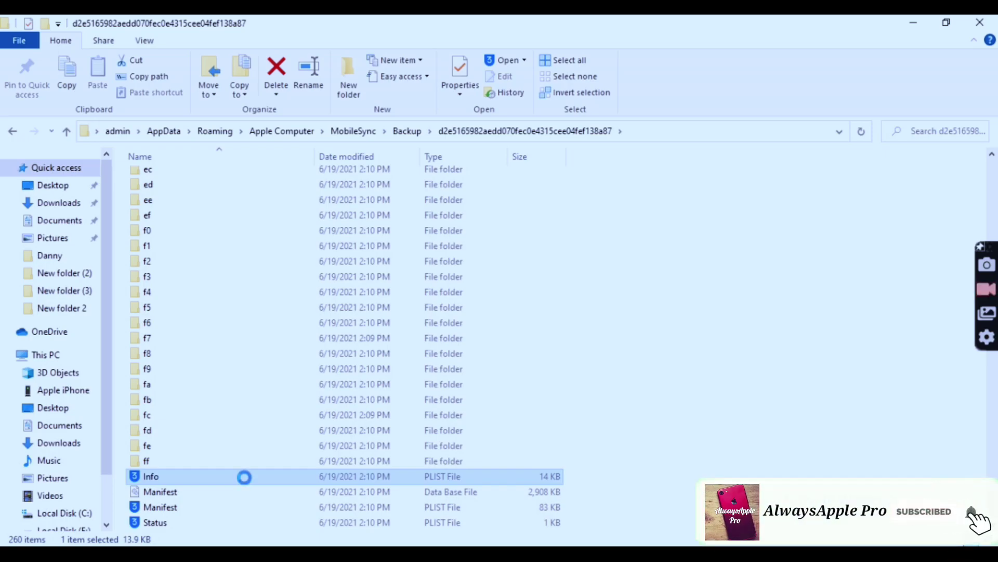
right_click(248, 483)
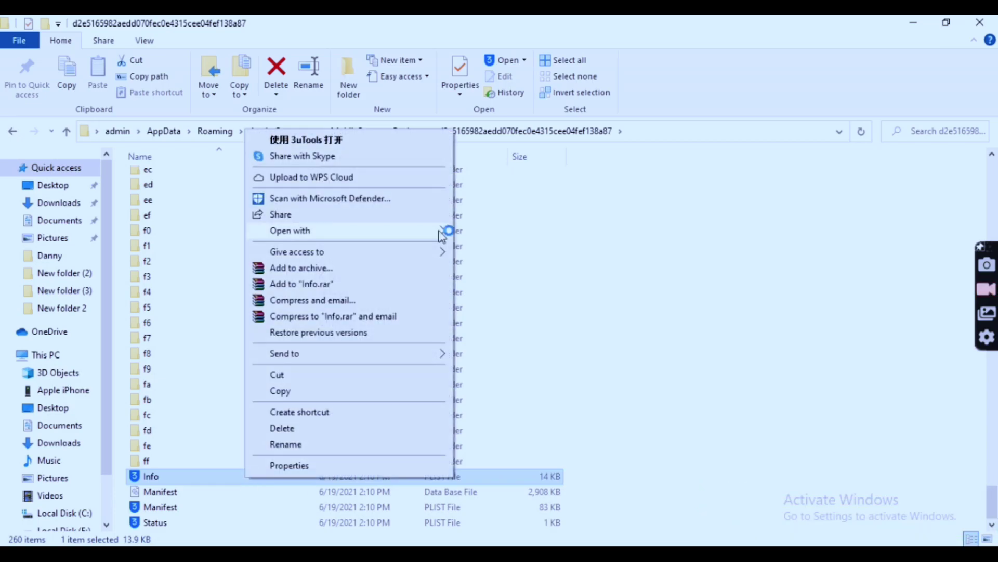
mouse_move(441, 237)
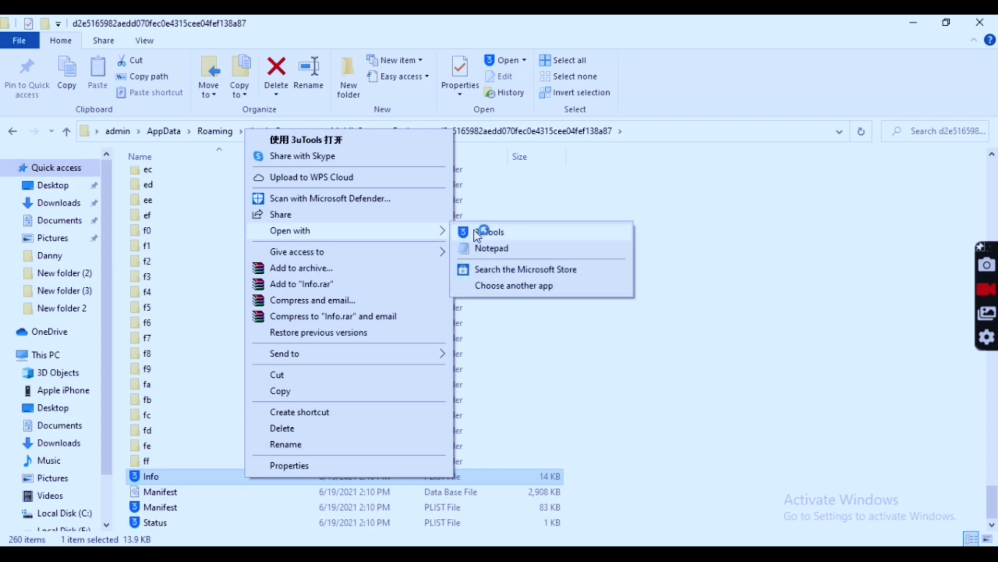
click(508, 252)
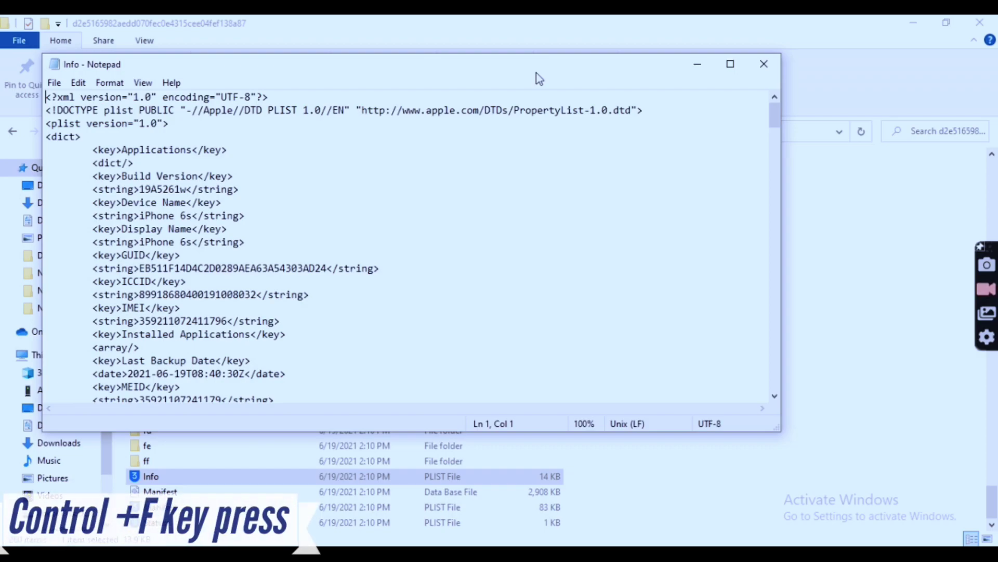
Maximize the Info file's window and search its text for "product" through the second match.
key(ctrl+f)
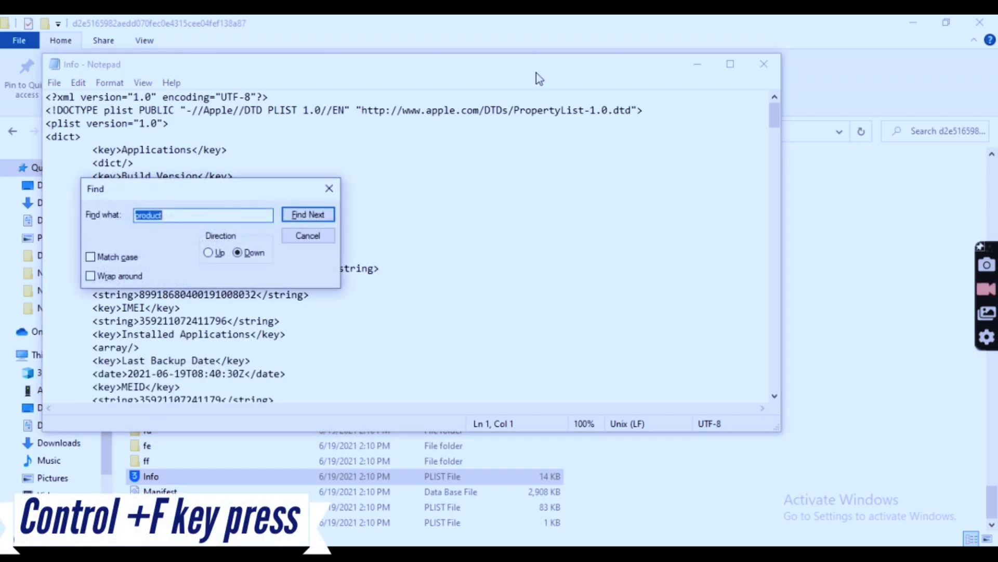
click(182, 215)
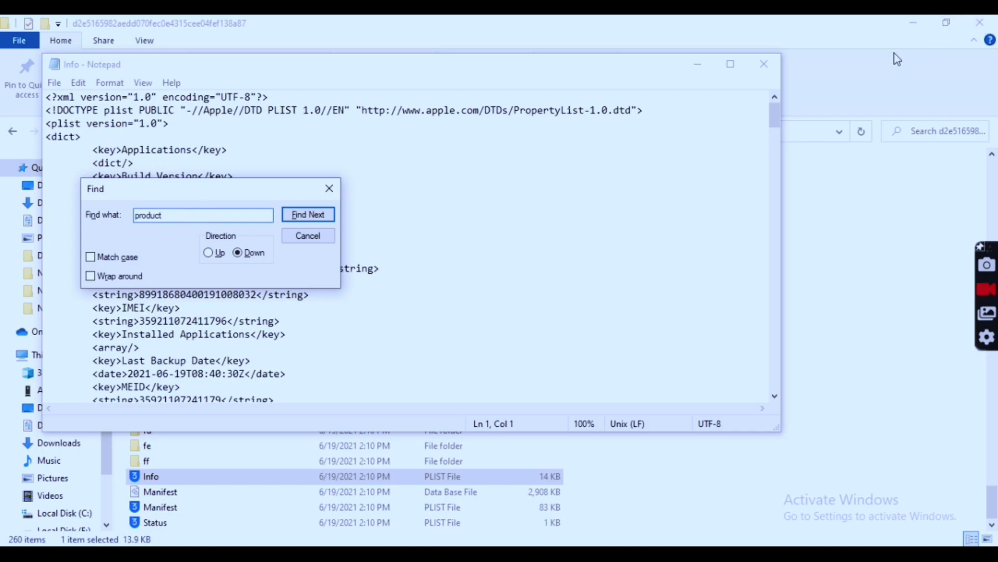
click(730, 64)
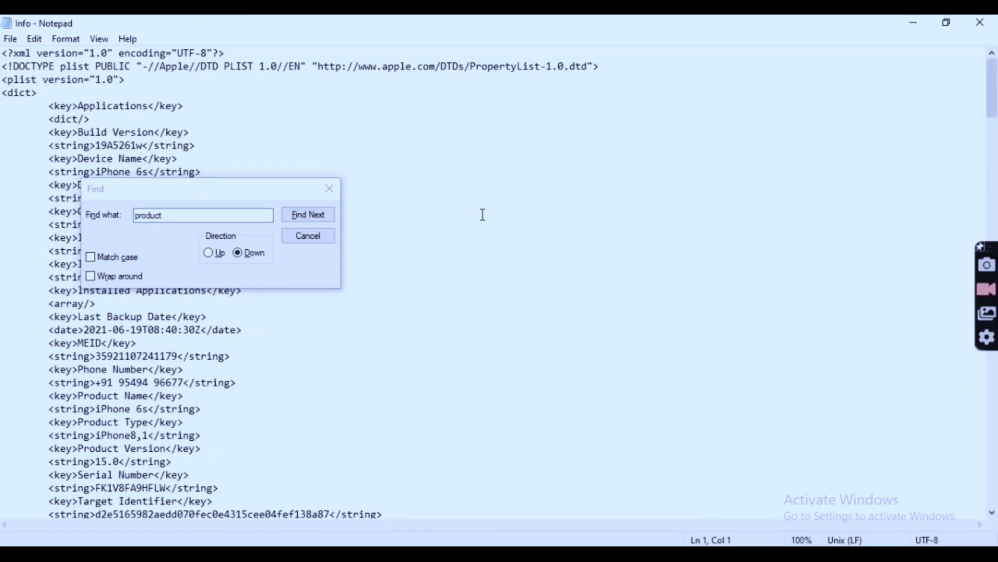
click(327, 220)
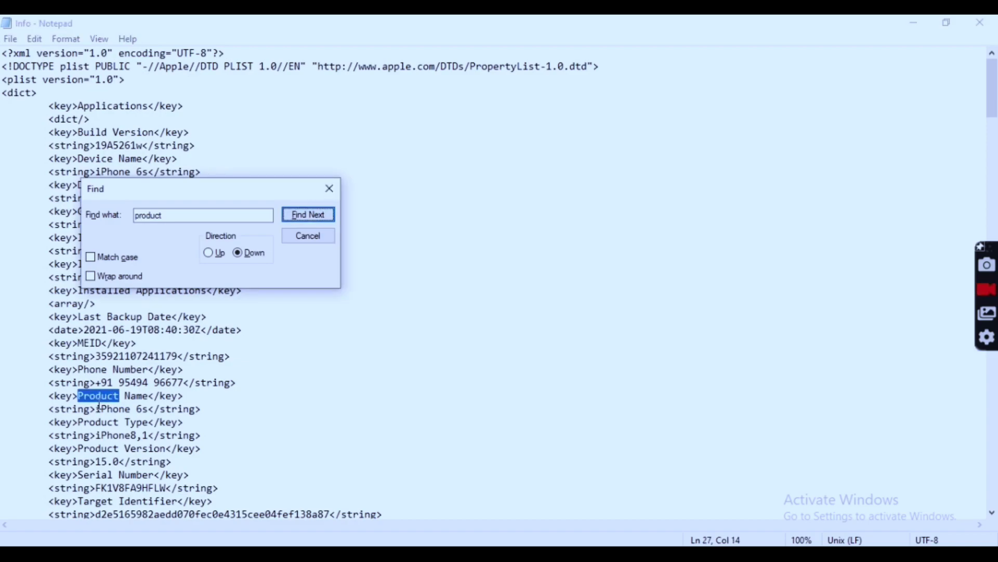
click(315, 214)
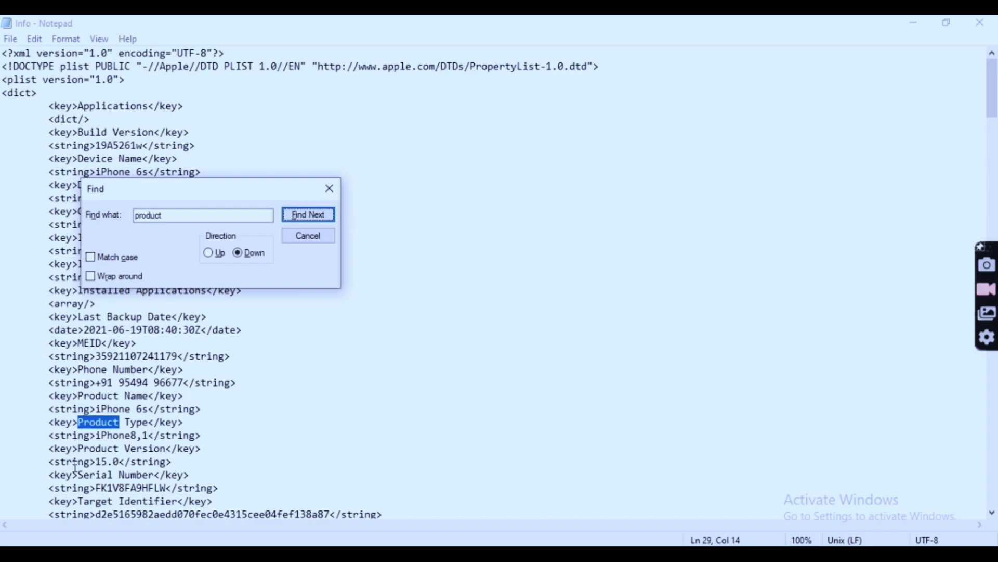
Set the Product Version string to 14.0, save the Info file while closing it, and close the backup folder window.
click(108, 462)
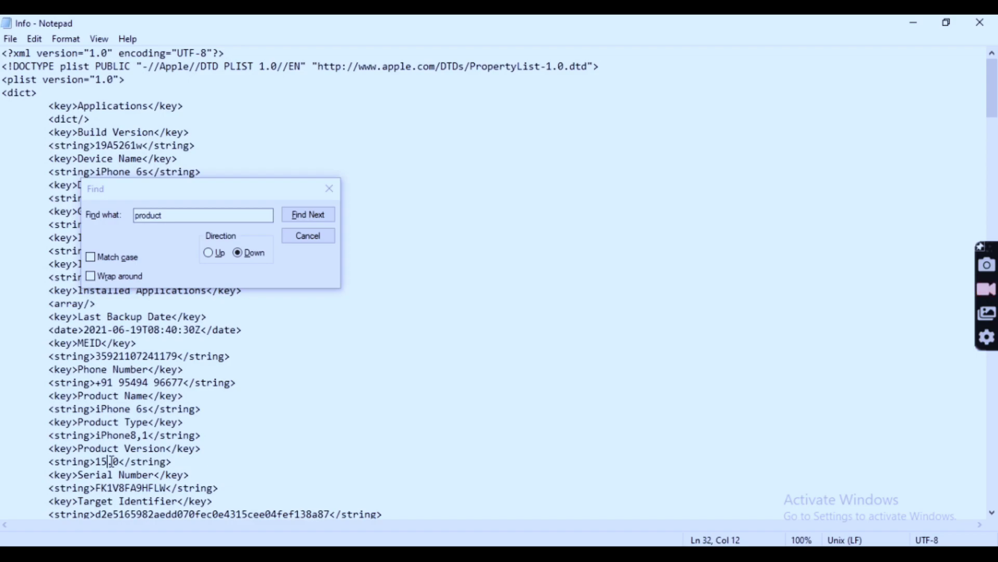
key(BackSpace)
text(4)
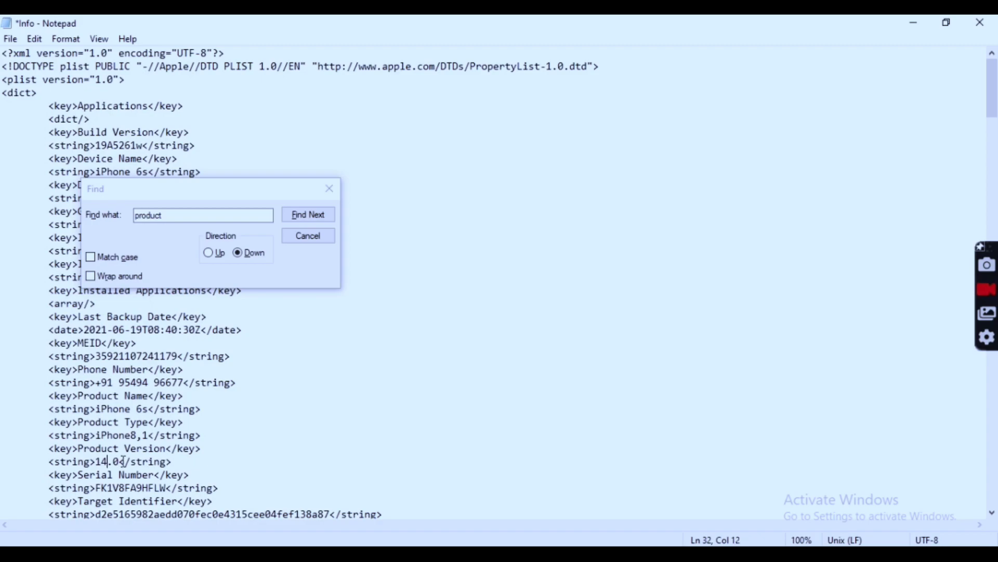
click(981, 24)
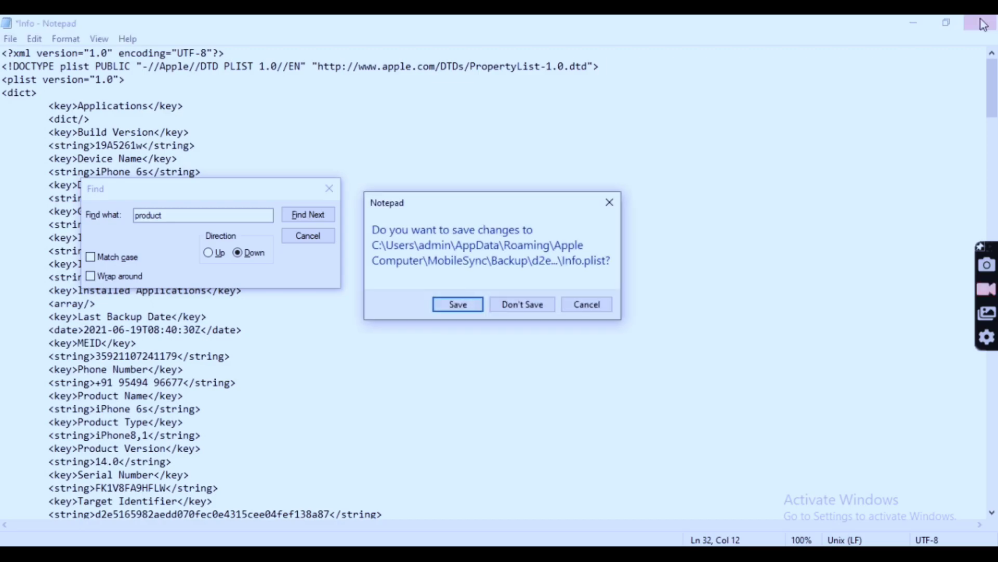
click(457, 307)
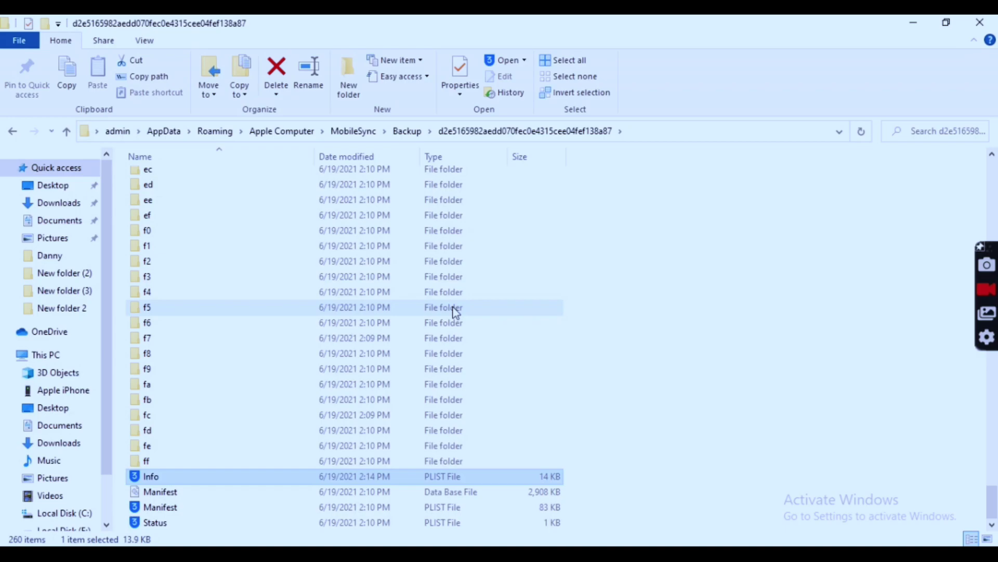
click(985, 22)
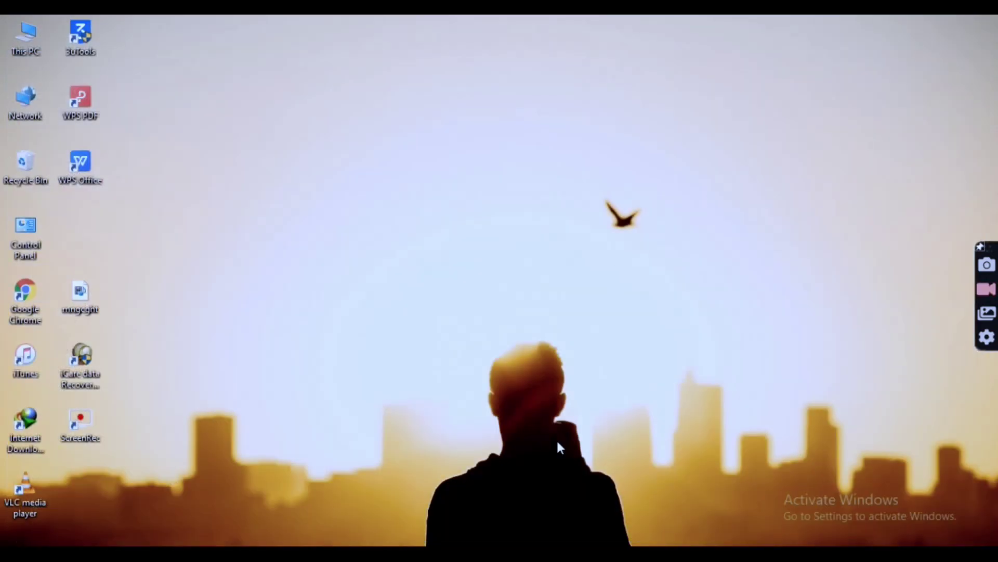
Switch to iTunes and choose the iPhone_4.7_14.6_18F72_Restore file from Downloads as the firmware for restoring the iPhone 6s.
mouse_move(554, 553)
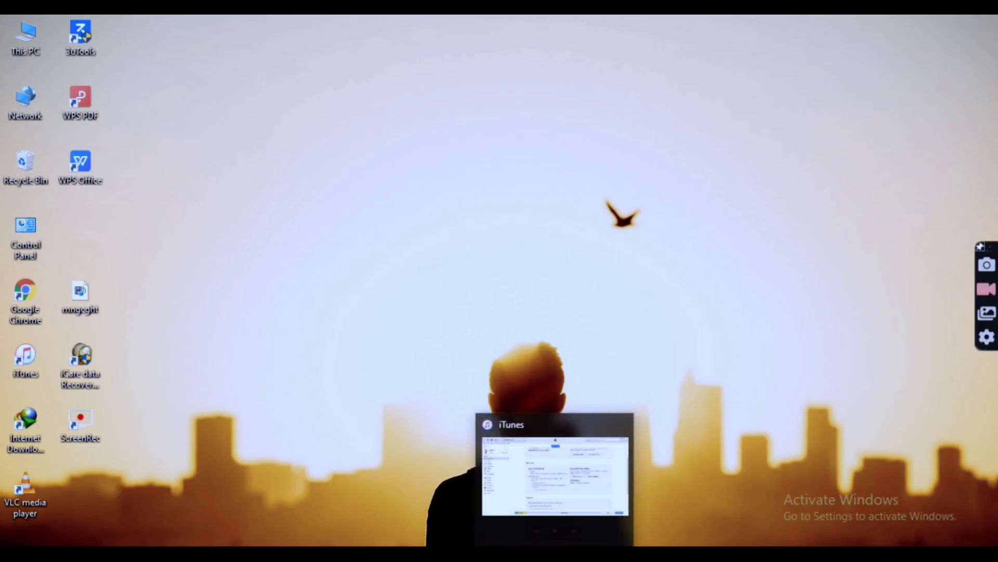
click(566, 501)
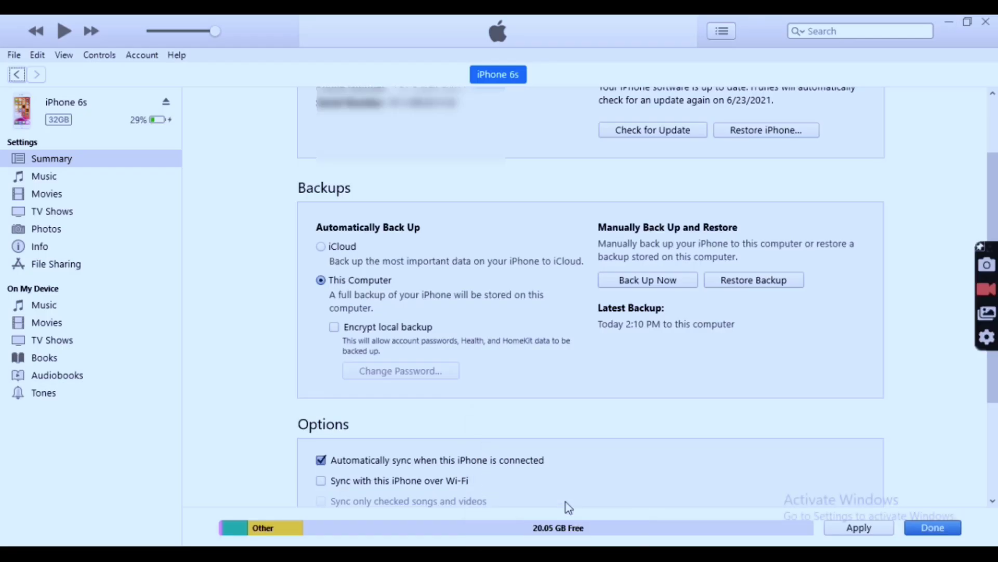
drag(997, 180, 997, 143)
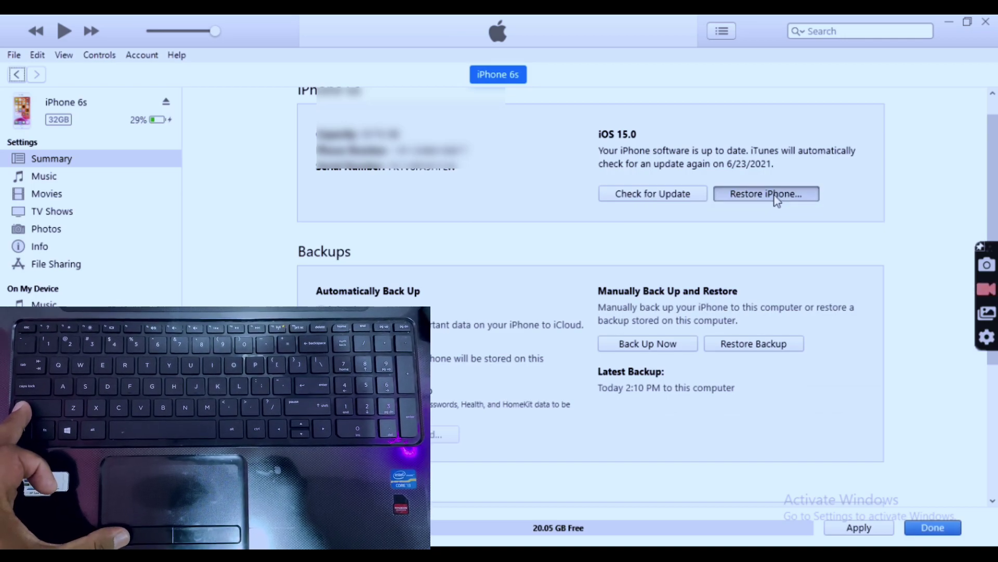
shift+click(775, 196)
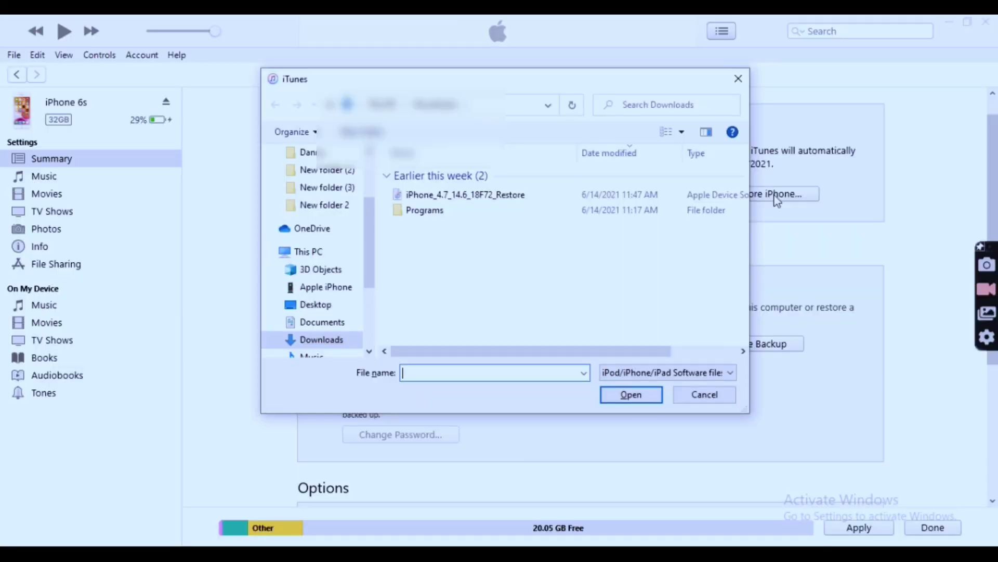
click(535, 197)
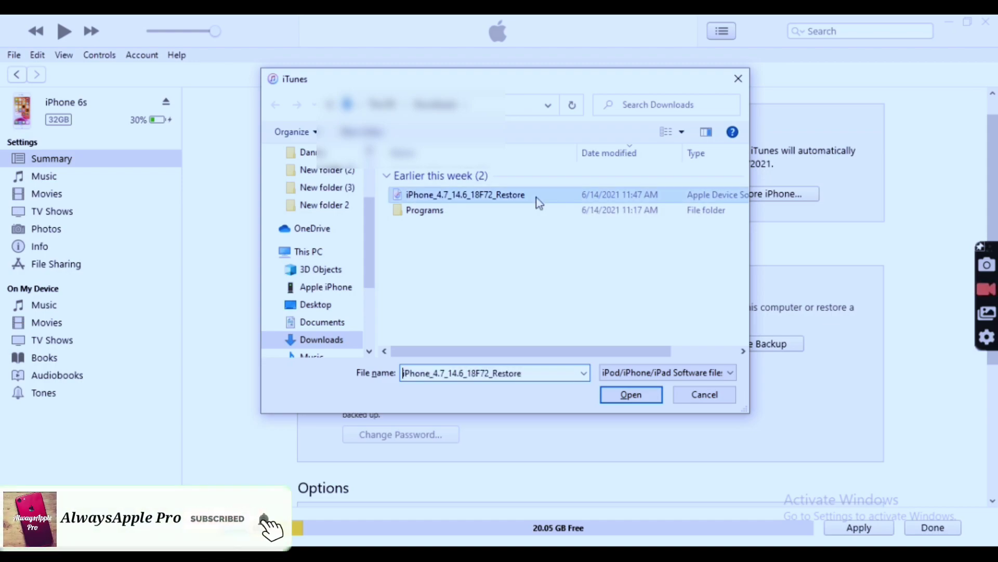
click(631, 394)
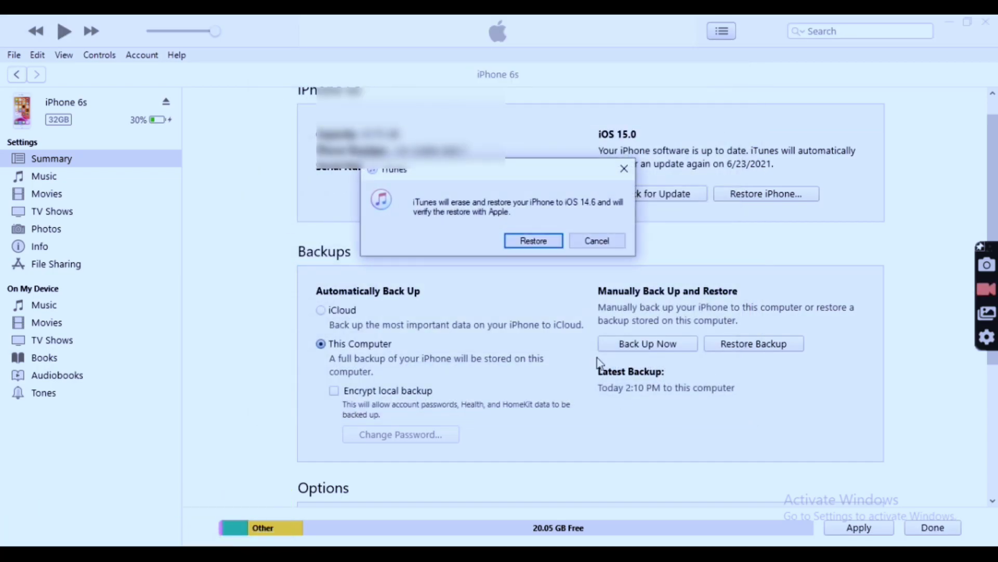
Confirm erasing and restoring the iPhone to iOS 14.6, and apply the changed iPhone settings.
click(540, 243)
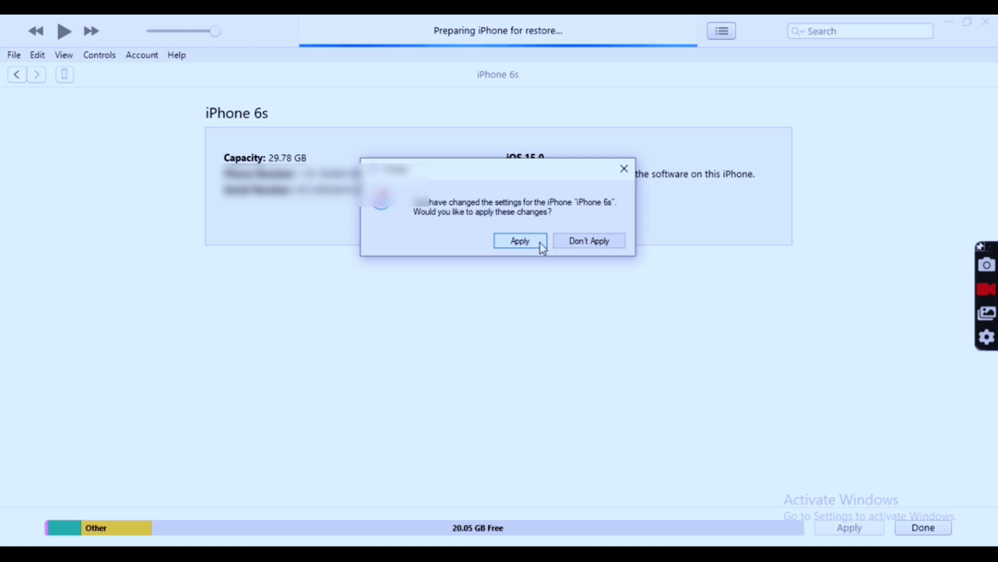
click(542, 243)
click(533, 244)
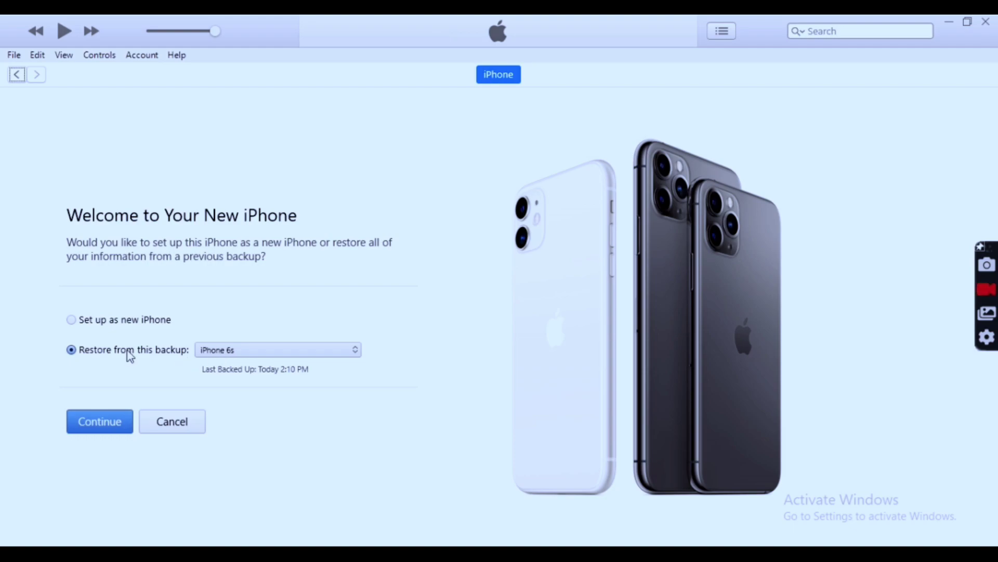
Select the iPhone 6s backup on the new iPhone welcome page and start restoring the phone from it.
click(270, 354)
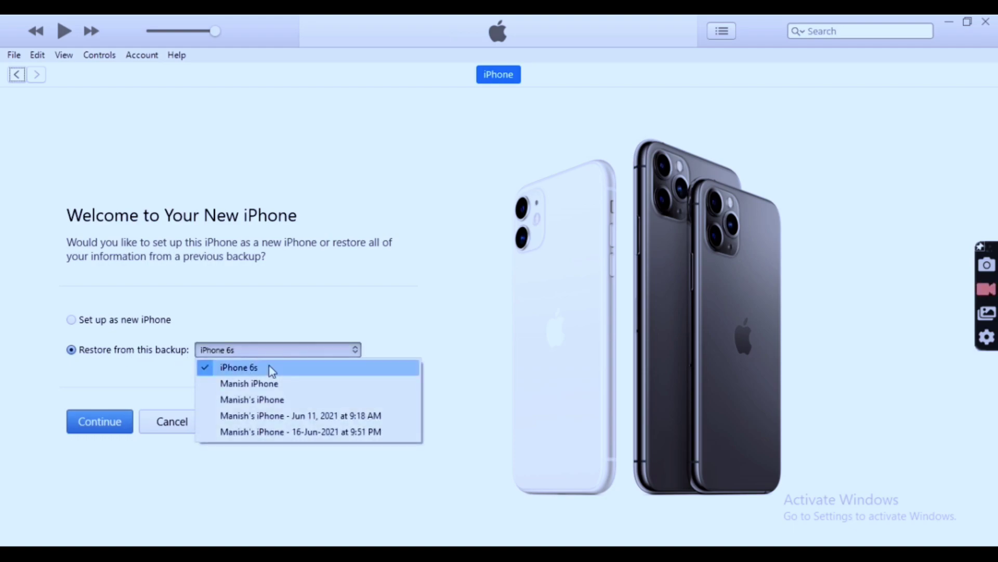
click(257, 374)
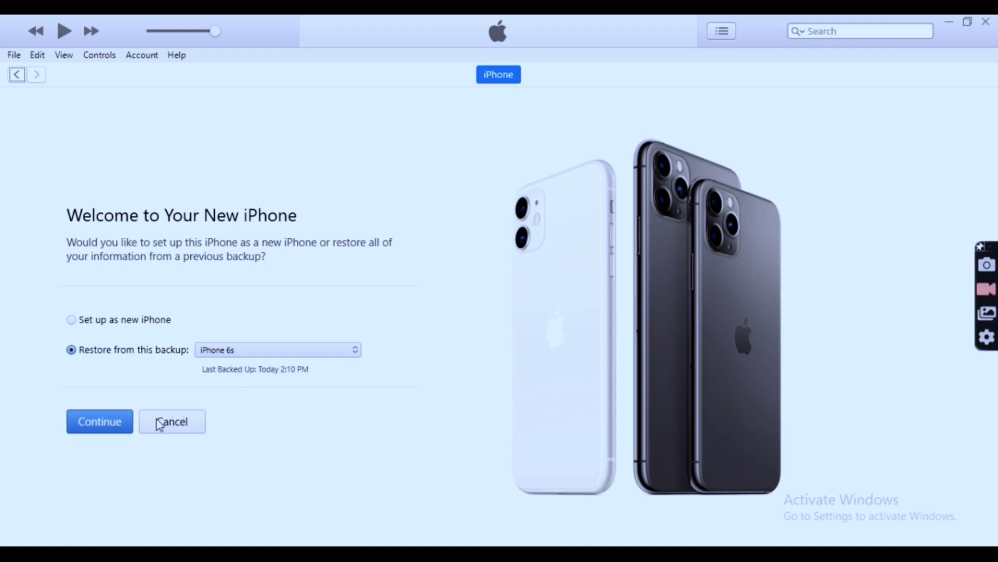
click(92, 427)
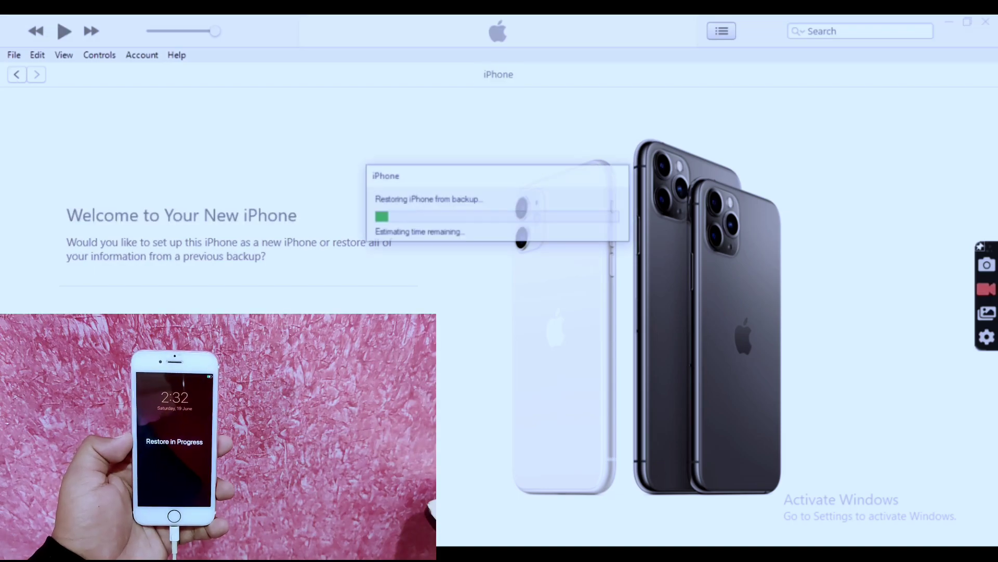